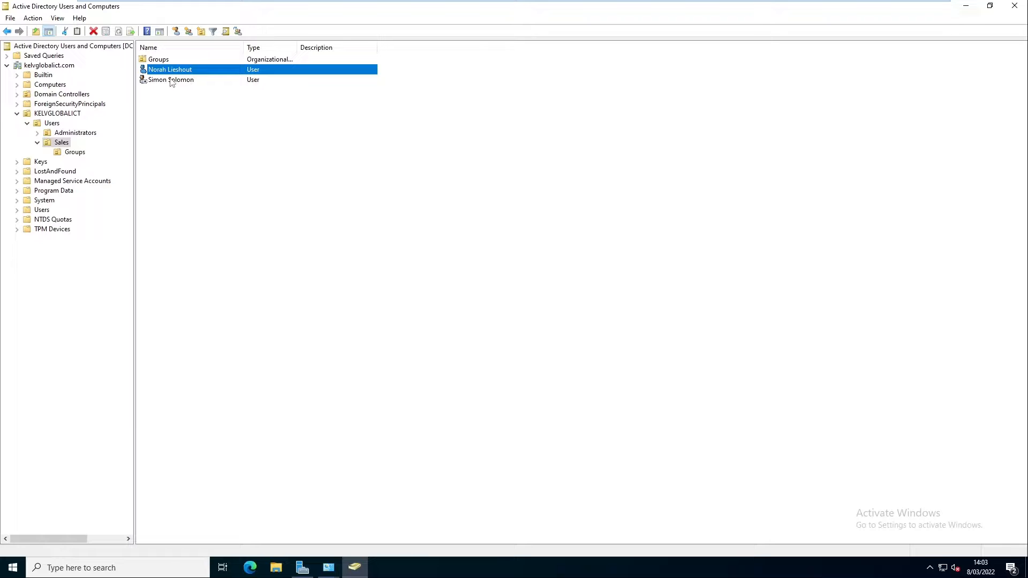
Delete the disabled user account from the Sales organizational unit
{"action": "left_click", "coordinate": [172, 82]}
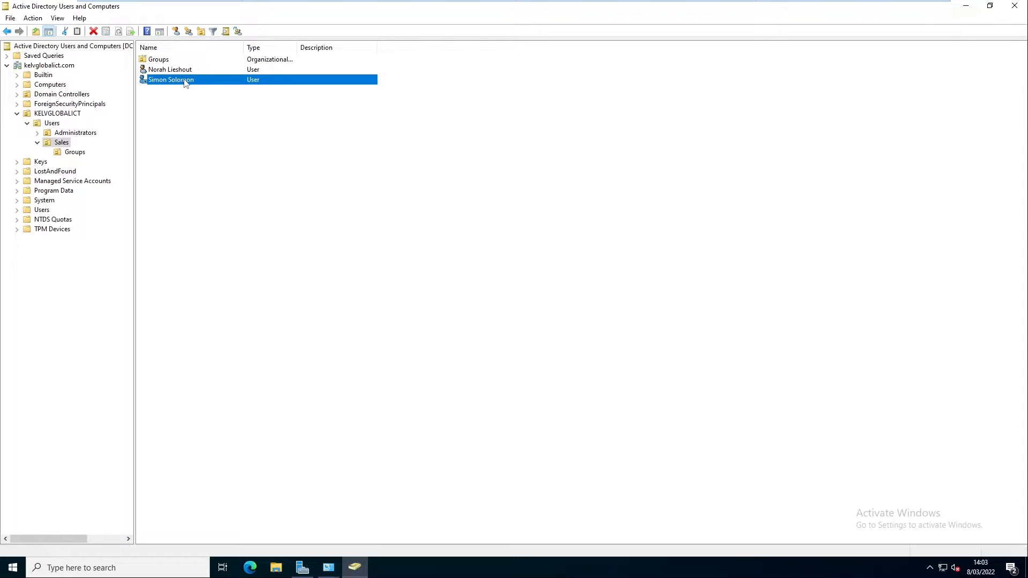
{"action": "right_click", "coordinate": [184, 80]}
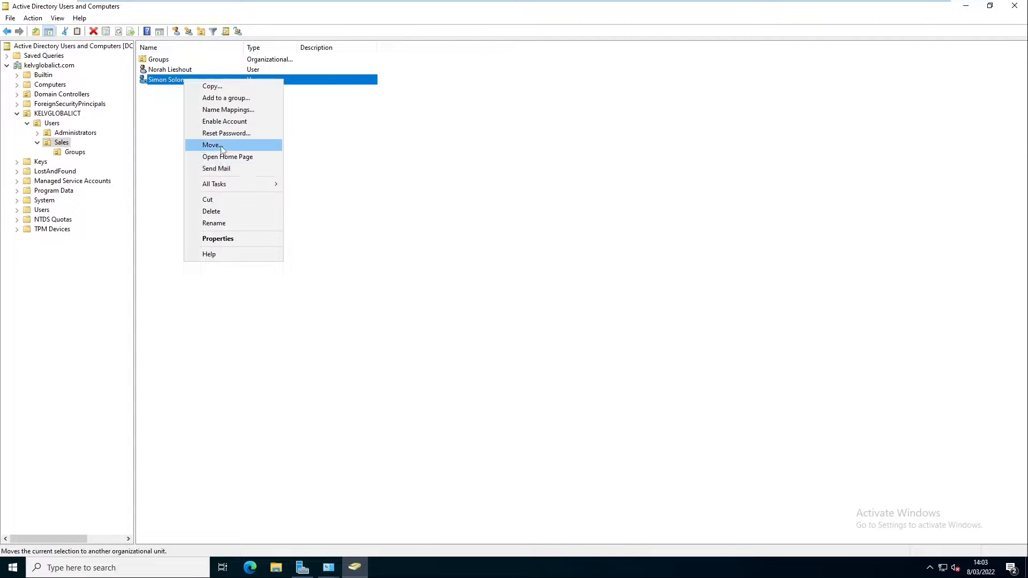
{"action": "left_click", "coordinate": [217, 211]}
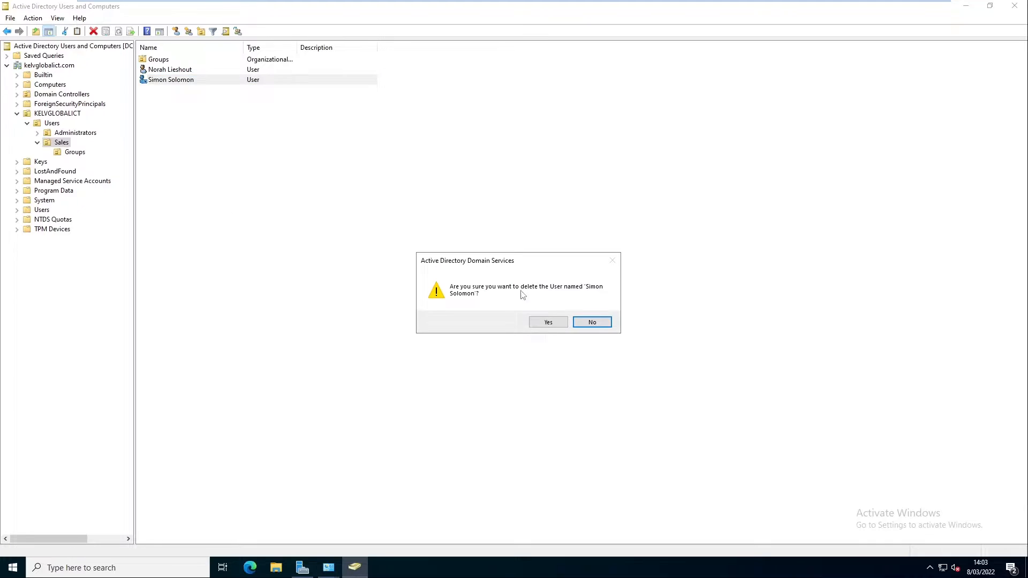
{"action": "left_click", "coordinate": [545, 323]}
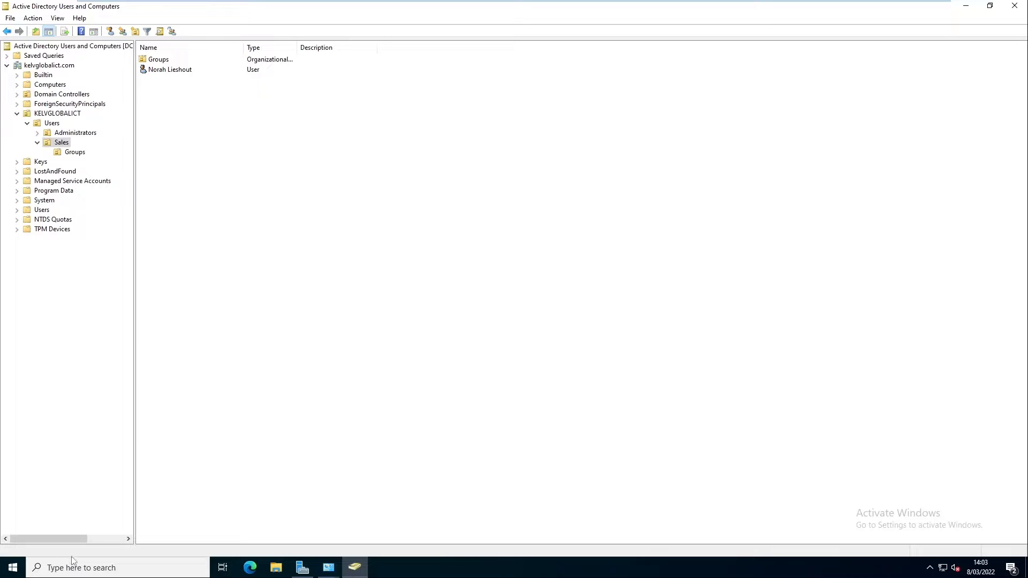
Open Active Directory Administrative Center from the Windows Administrative Tools
{"action": "left_click", "coordinate": [12, 568]}
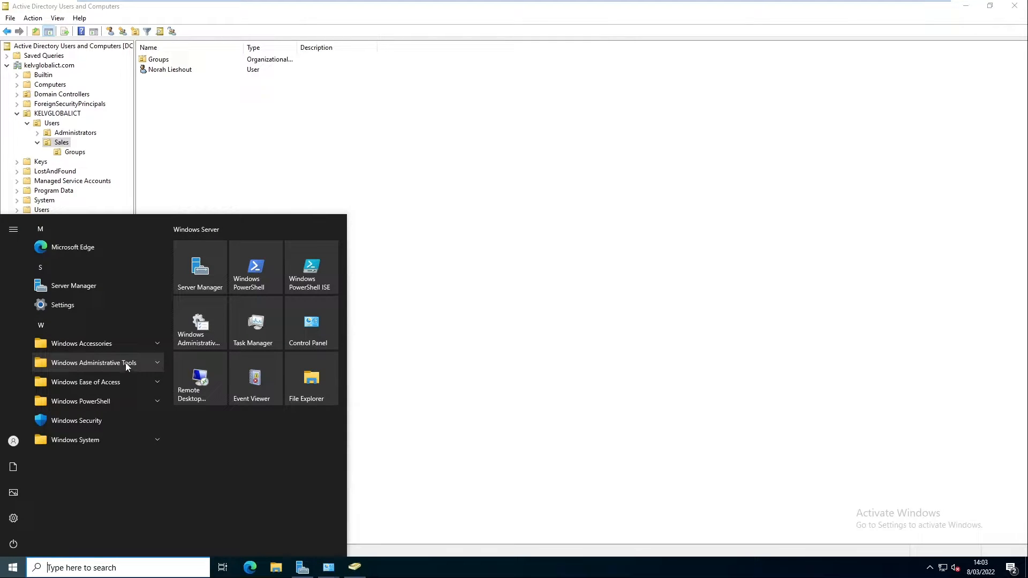
{"action": "left_click", "coordinate": [149, 362]}
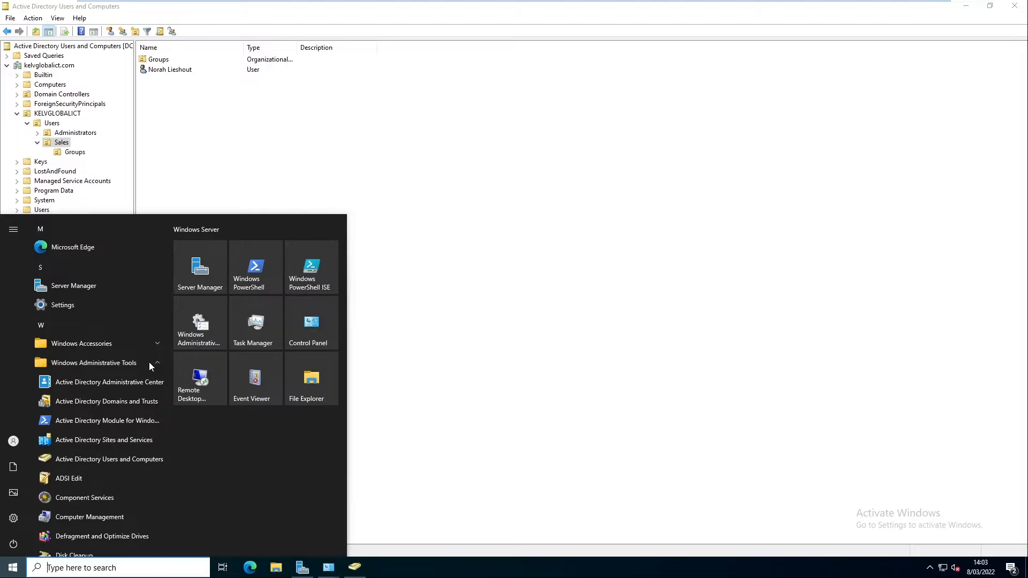
{"action": "left_click", "coordinate": [110, 381]}
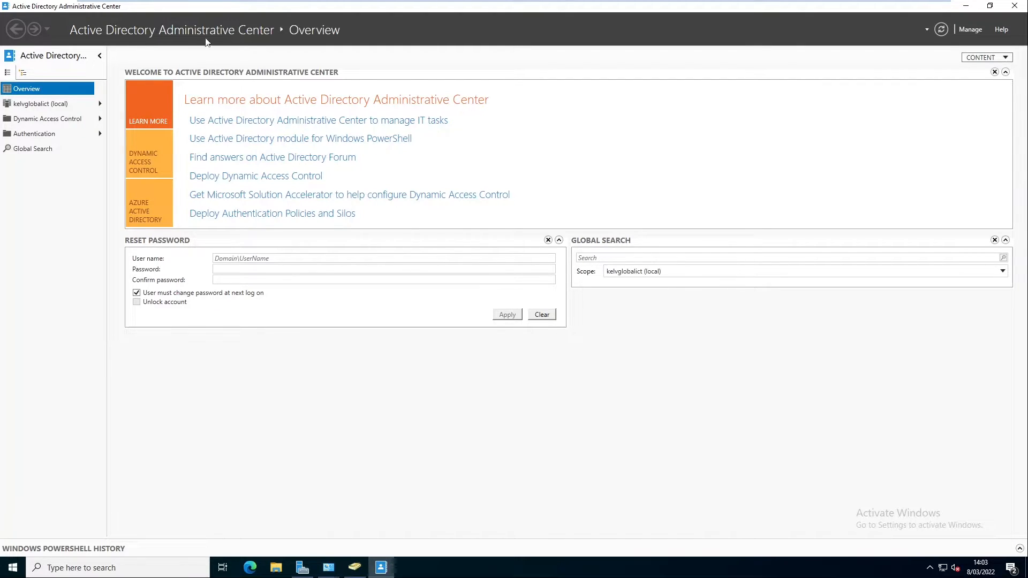
Enable the Recycle Bin for the kelvglobalict (local) domain and open its Deleted Objects container
{"action": "left_click", "coordinate": [33, 106]}
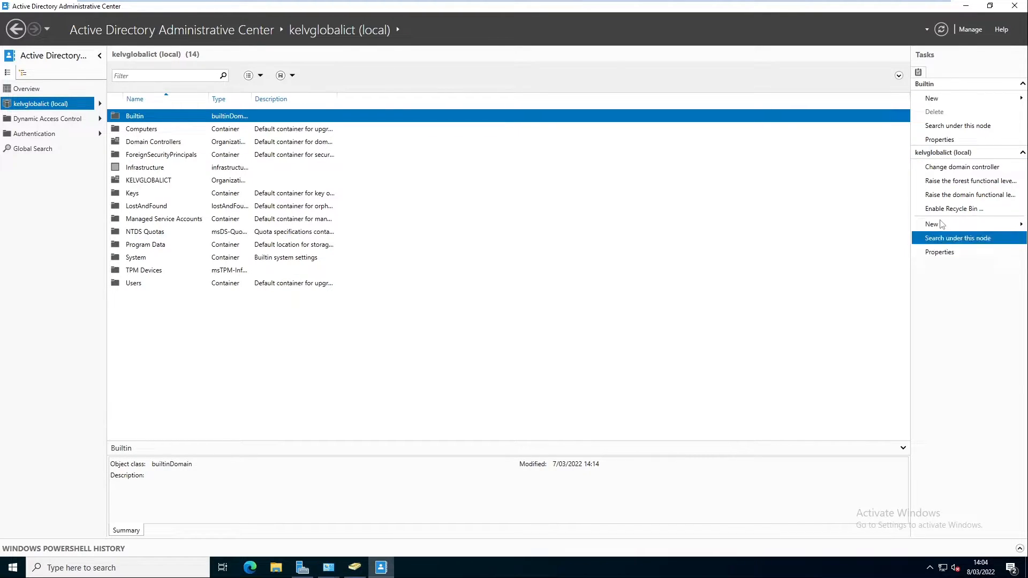
{"action": "left_click", "coordinate": [943, 213]}
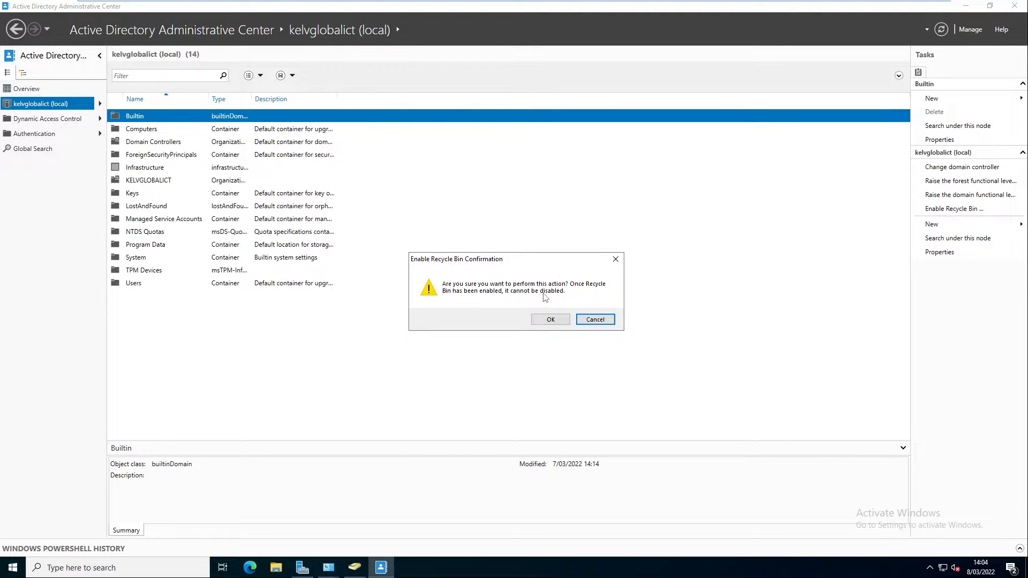
{"action": "left_click", "coordinate": [554, 320]}
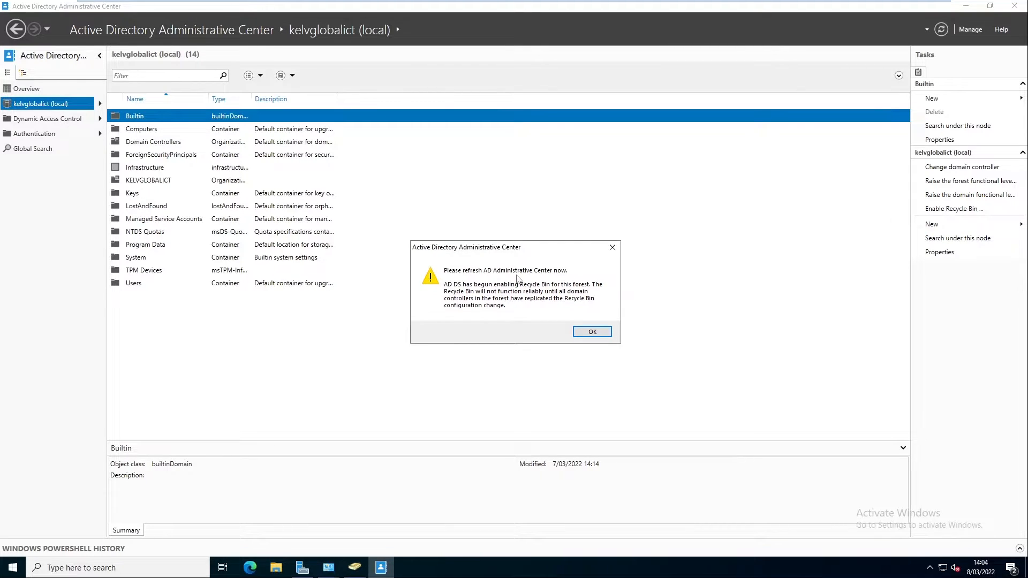
{"action": "left_click", "coordinate": [592, 330]}
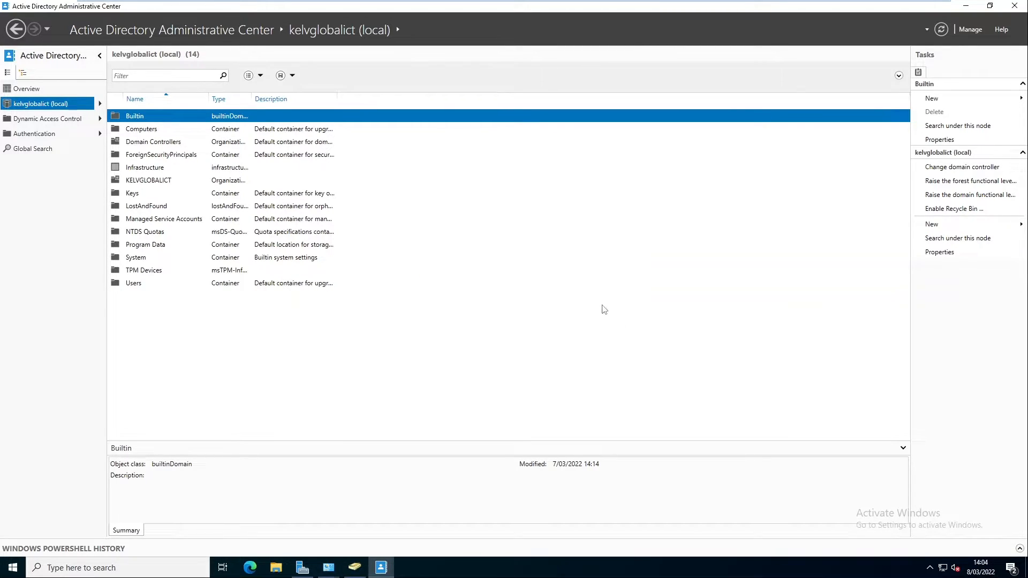
{"action": "left_click", "coordinate": [941, 29]}
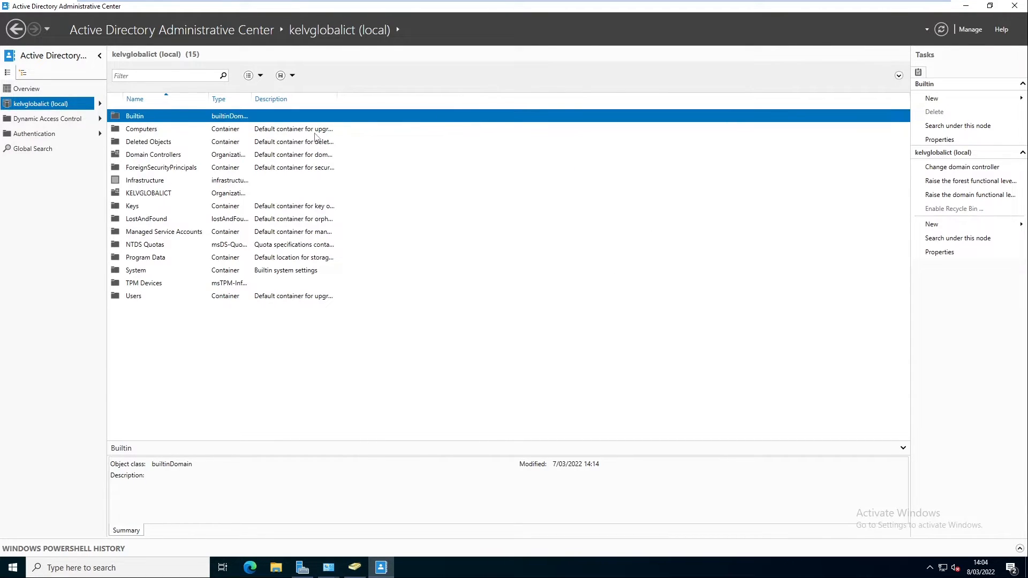
{"action": "double_click", "coordinate": [156, 142]}
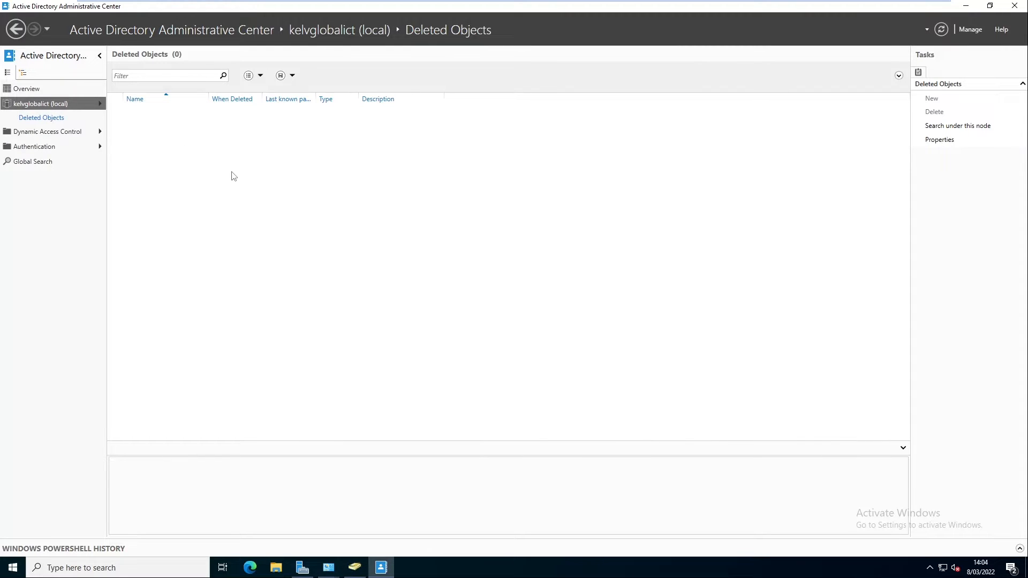
Switch to Active Directory Users and Computers and delete the remaining user account from the Sales organizational unit
{"action": "left_click", "coordinate": [354, 567]}
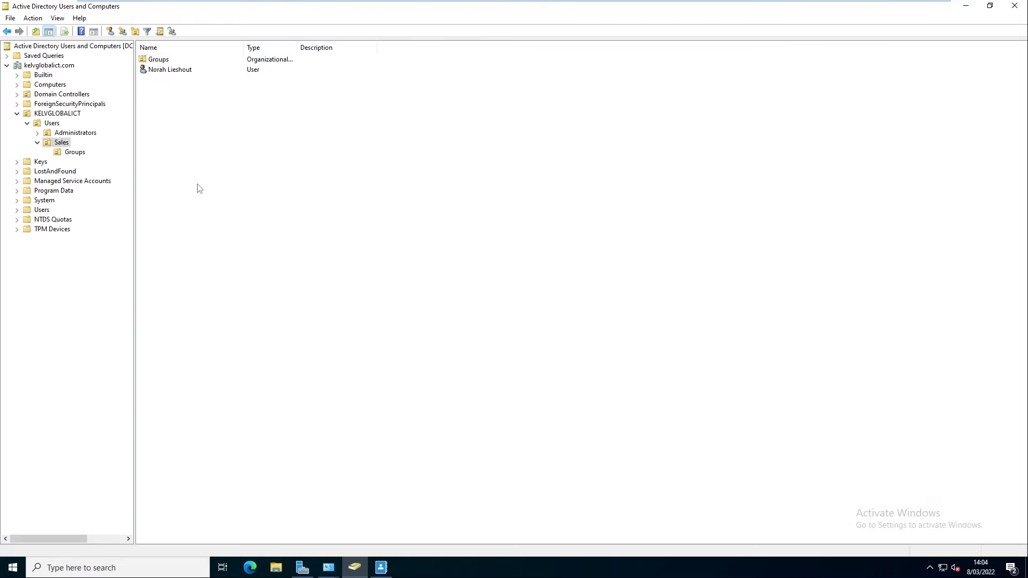
{"action": "right_click", "coordinate": [168, 70]}
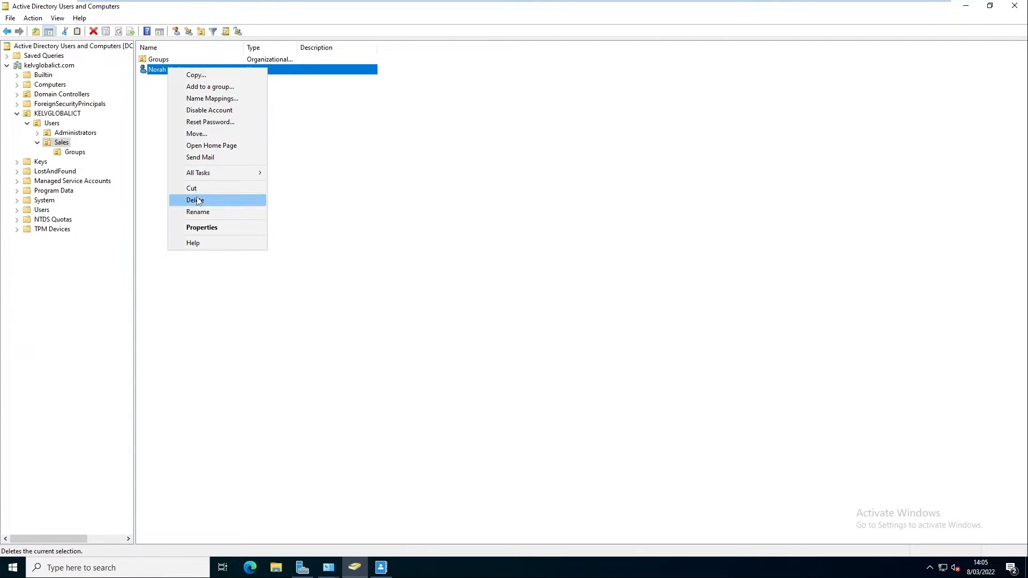
{"action": "left_click", "coordinate": [196, 200]}
{"action": "left_click", "coordinate": [547, 321]}
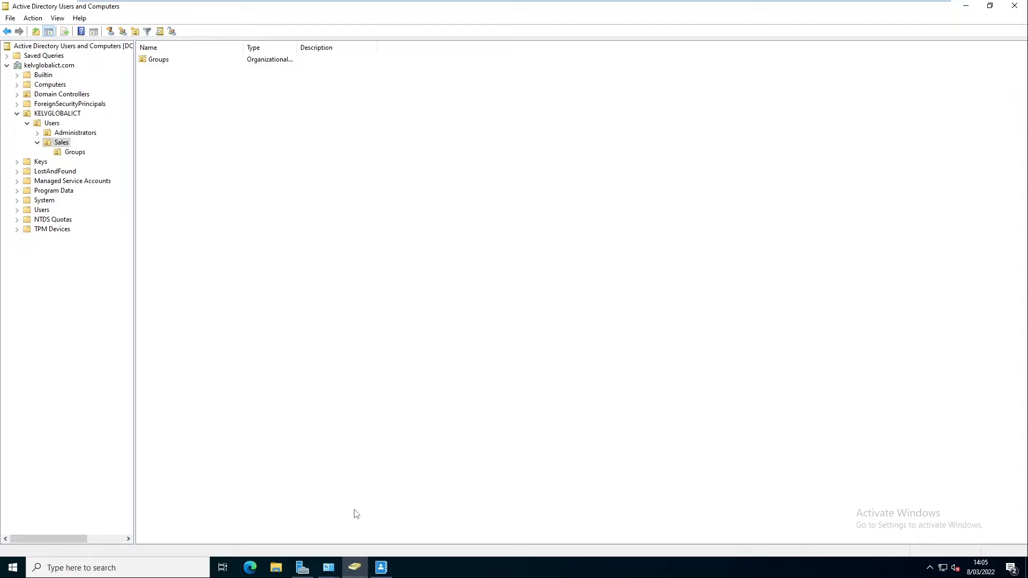
Switch to Active Directory Administrative Center, refresh Deleted Objects and restore the deleted user account to its original location
{"action": "left_click", "coordinate": [380, 569]}
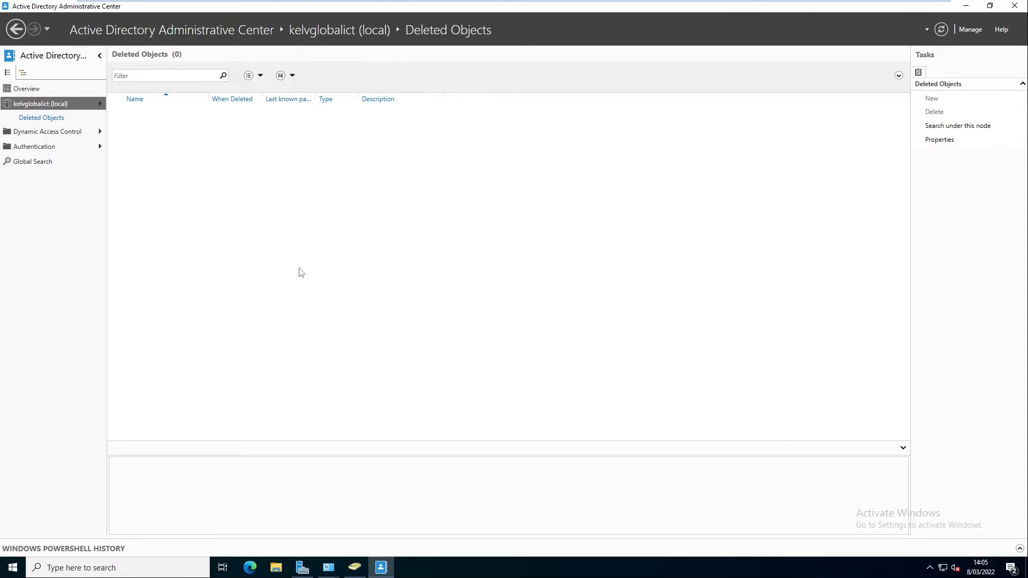
{"action": "right_click", "coordinate": [229, 190]}
{"action": "key", "text": "Escape"}
{"action": "left_click", "coordinate": [941, 29]}
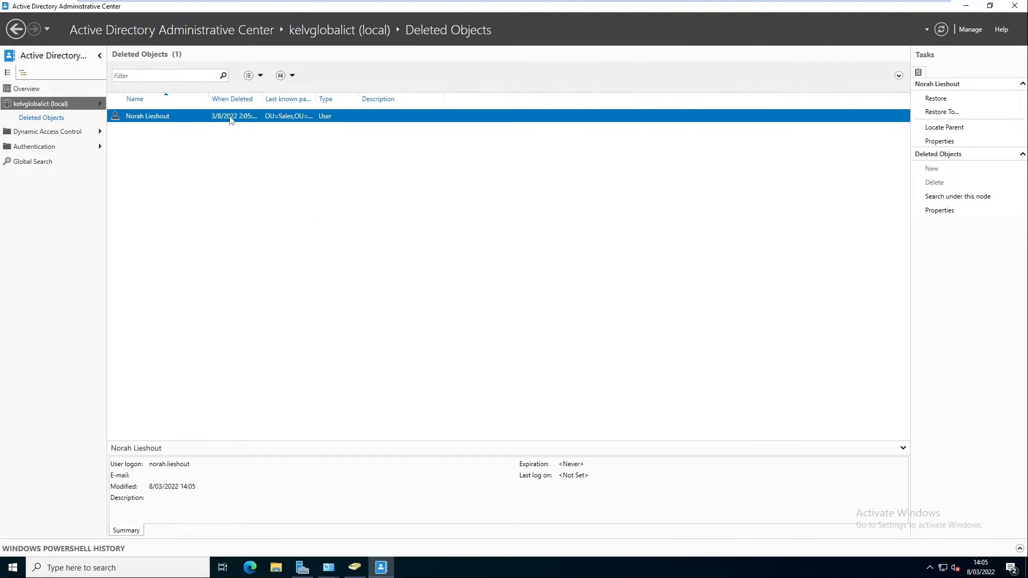
{"action": "right_click", "coordinate": [145, 118]}
{"action": "left_click", "coordinate": [178, 125]}
Switch to Active Directory Users and Computers and refresh the Sales organizational unit to check for the restored user
{"action": "left_click", "coordinate": [354, 566]}
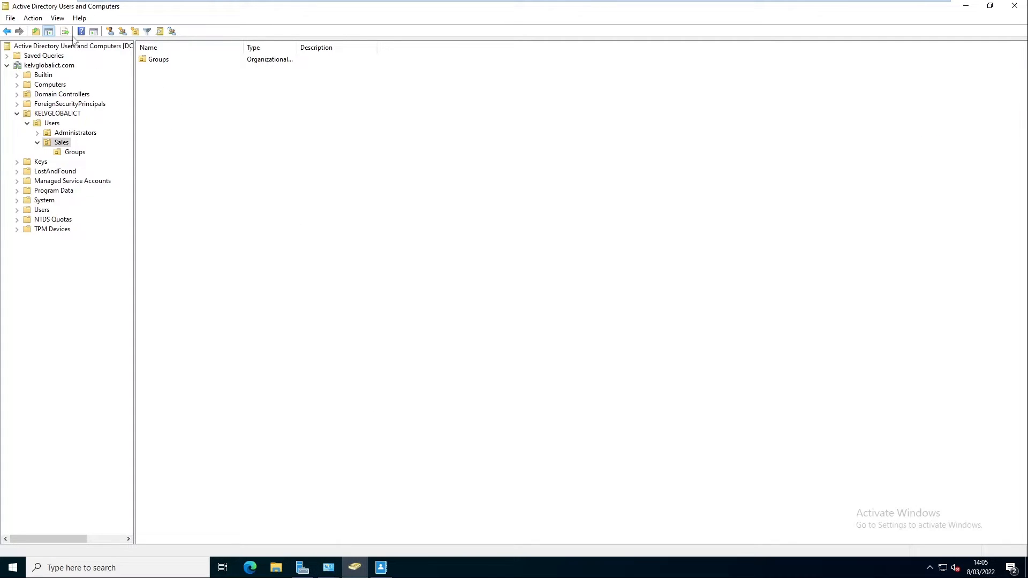
{"action": "right_click", "coordinate": [177, 97]}
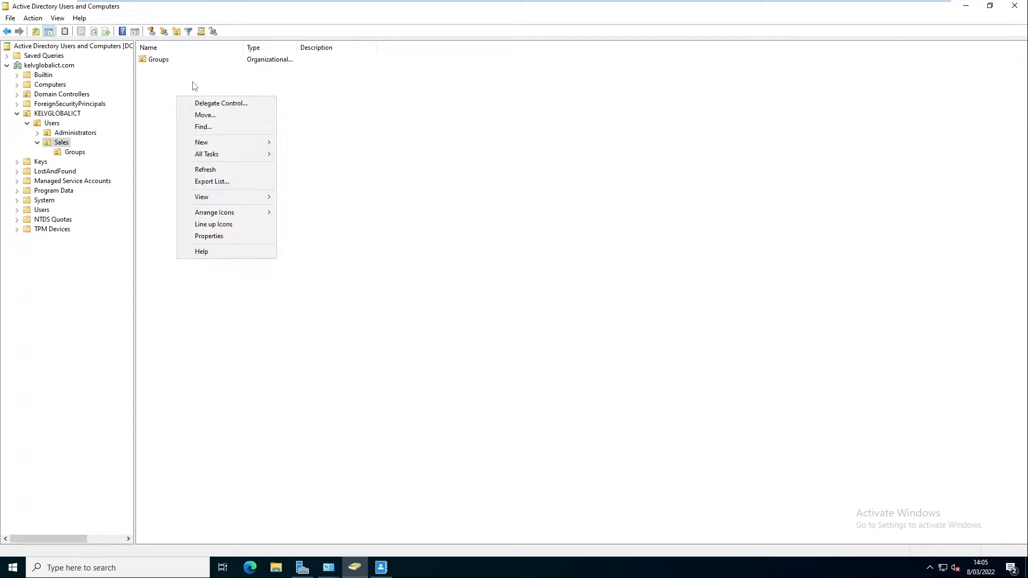
{"action": "left_click", "coordinate": [208, 169]}
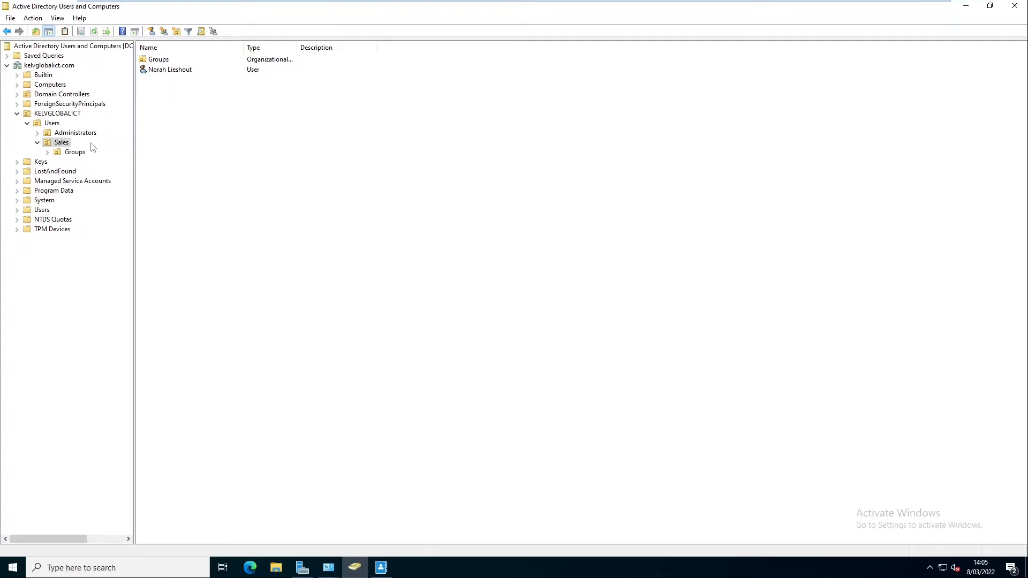
Delete the computer C003 from the domain's Computers container
{"action": "left_click", "coordinate": [49, 86]}
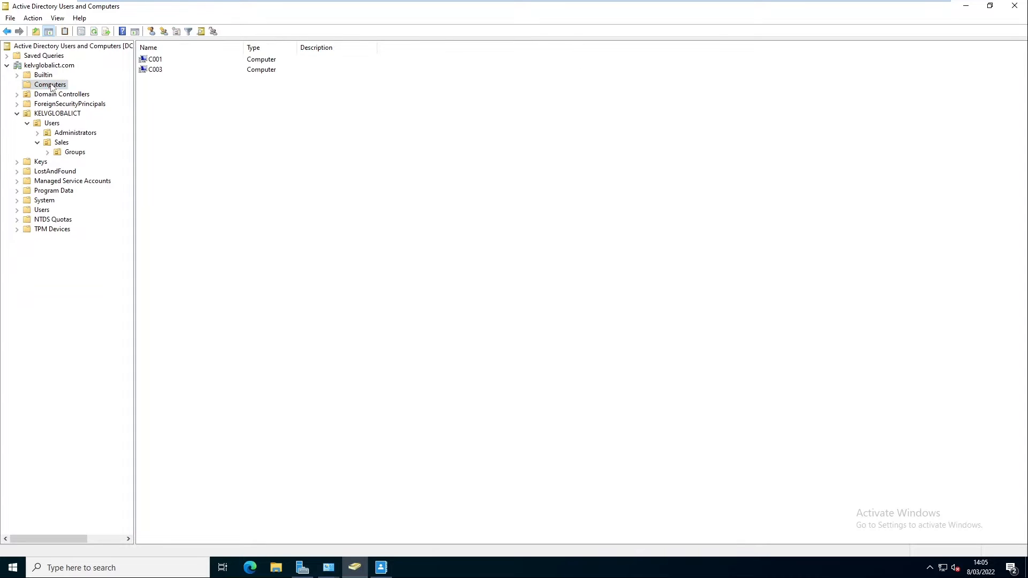
{"action": "left_click", "coordinate": [158, 60]}
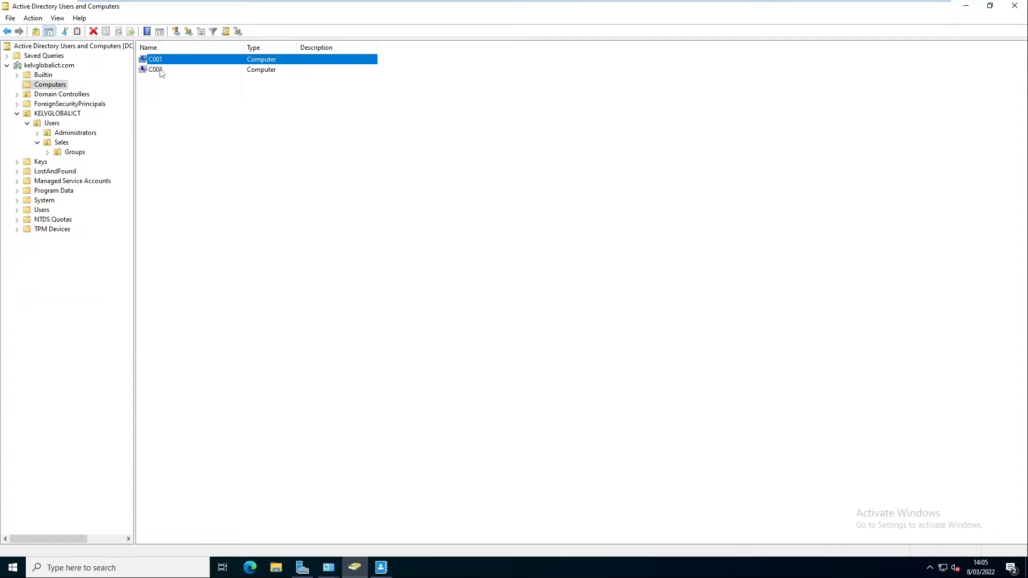
{"action": "left_click", "coordinate": [158, 71]}
{"action": "right_click", "coordinate": [158, 72]}
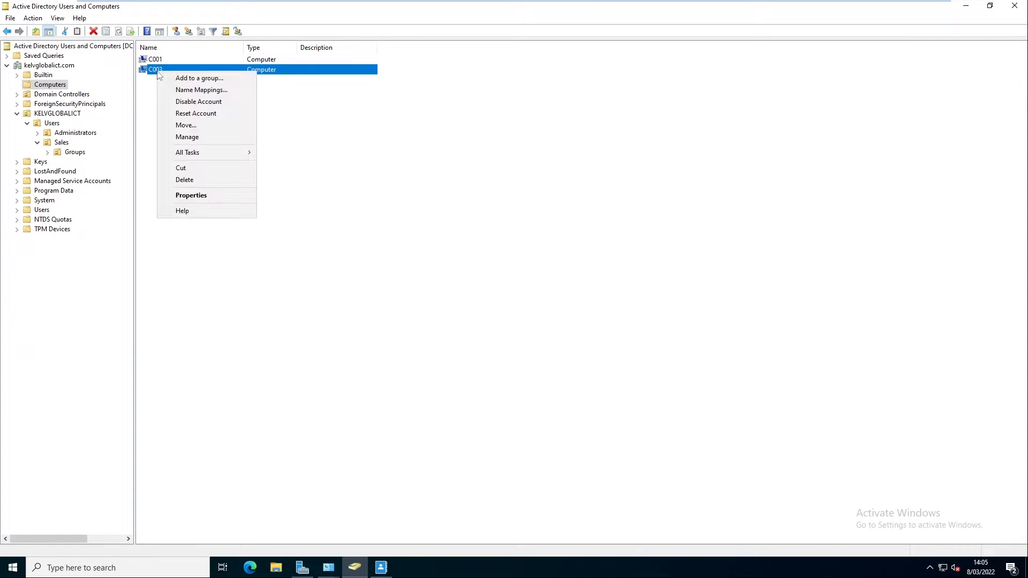
{"action": "left_click", "coordinate": [203, 180]}
{"action": "left_click", "coordinate": [554, 322]}
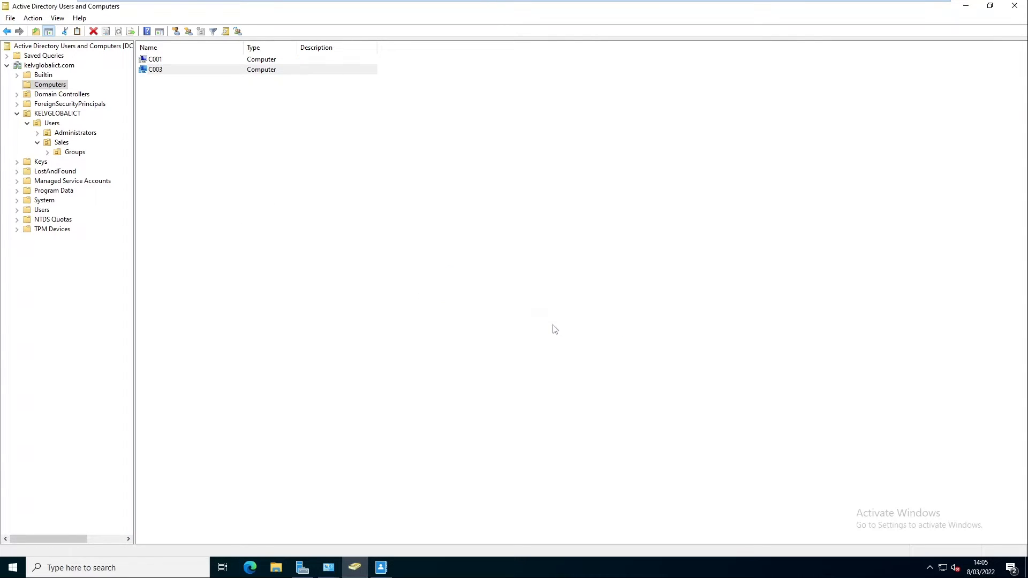
Switch to Active Directory Administrative Center and start Restore To for the deleted computer C003, selecting the KELVGLOBALICT organizational unit
{"action": "left_click", "coordinate": [303, 567]}
{"action": "left_click", "coordinate": [302, 567]}
{"action": "left_click", "coordinate": [381, 567]}
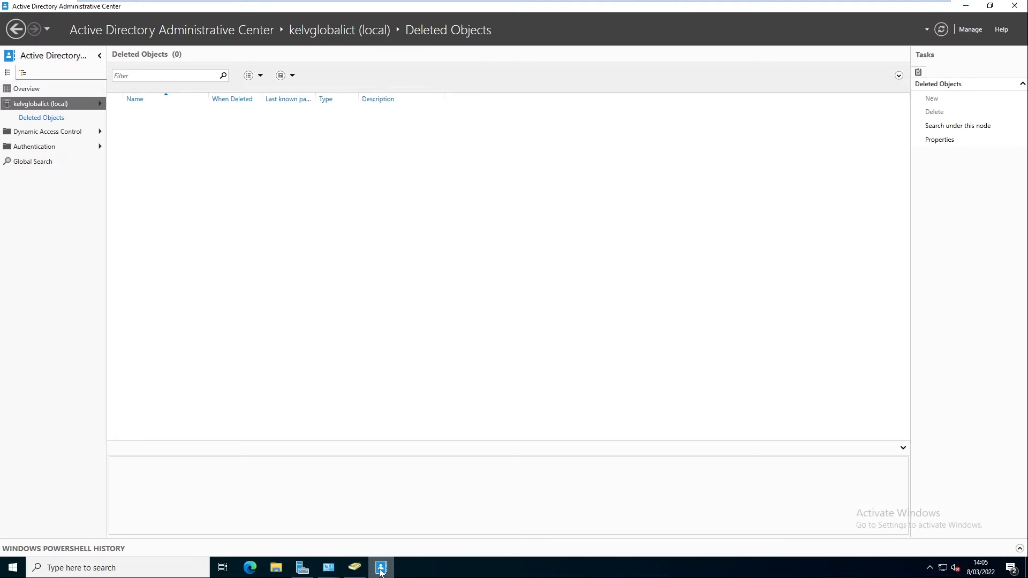
{"action": "left_click", "coordinate": [941, 30]}
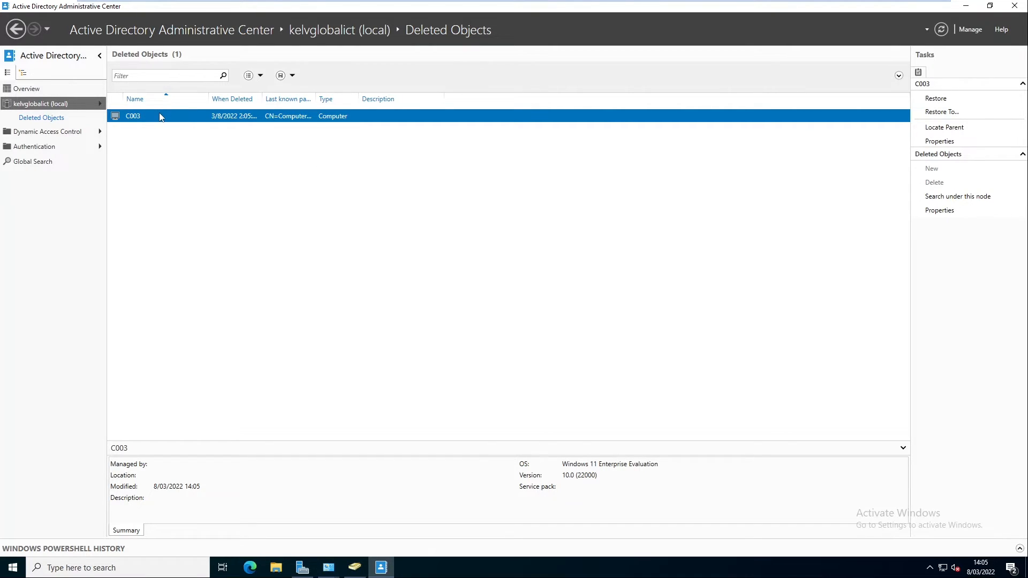
{"action": "right_click", "coordinate": [156, 112]}
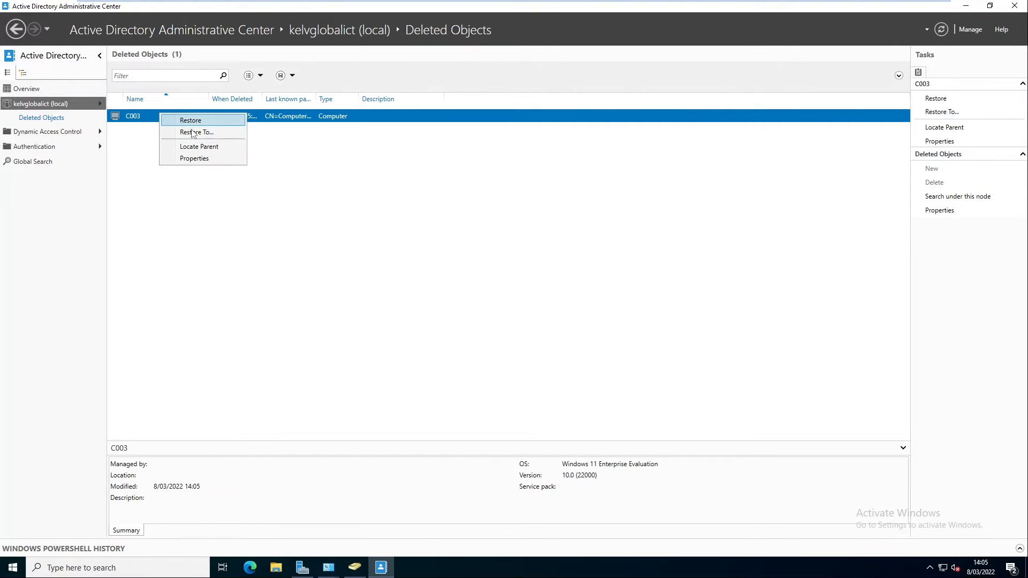
{"action": "left_click", "coordinate": [194, 133]}
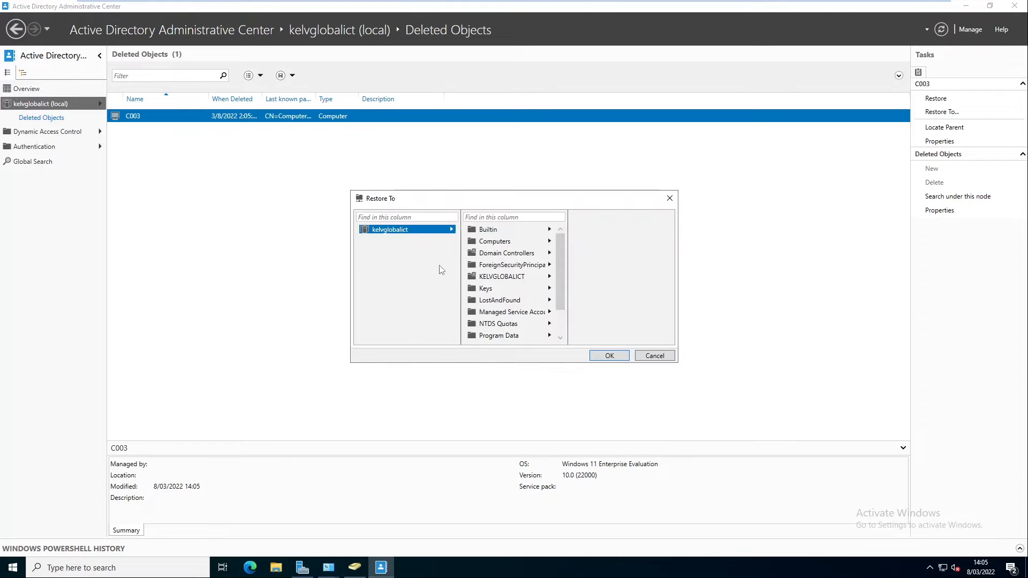
{"action": "left_click", "coordinate": [517, 278]}
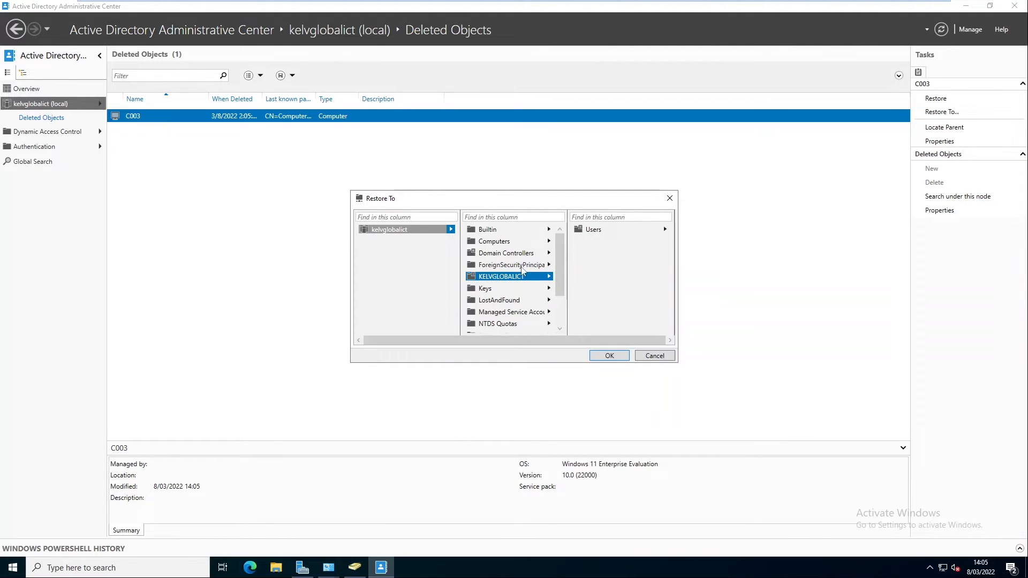
Switch to Active Directory Users and Computers and create an organizational unit named Computers under KELVGLOBALICT
{"action": "left_click", "coordinate": [354, 567]}
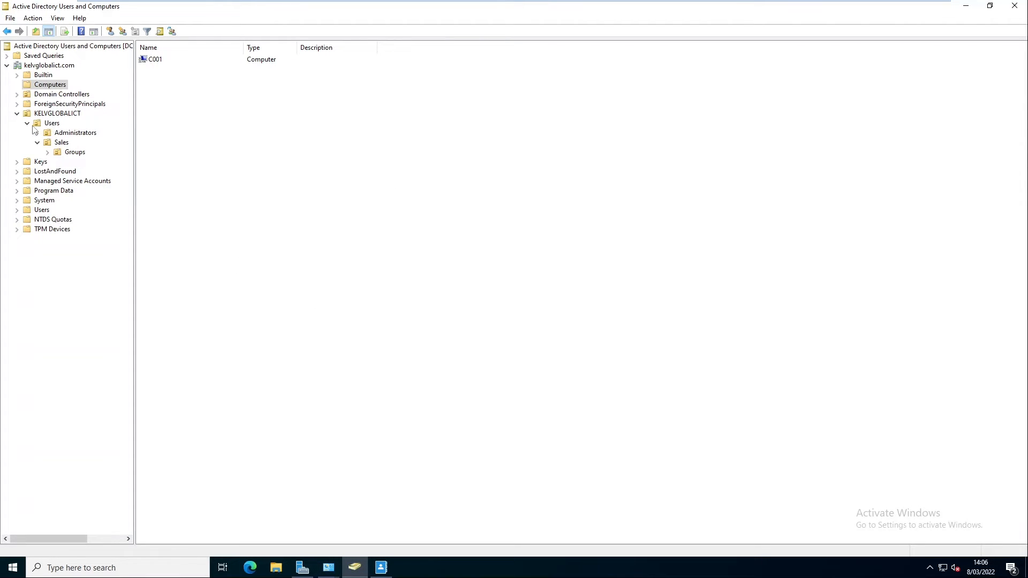
{"action": "right_click", "coordinate": [57, 114]}
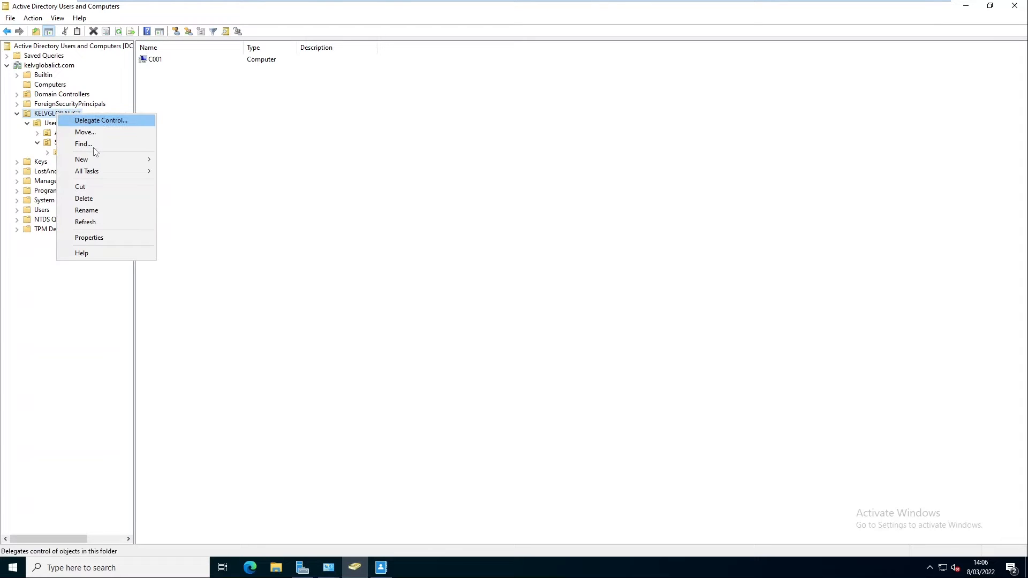
{"action": "mouse_move", "coordinate": [101, 160]}
{"action": "left_click", "coordinate": [206, 239]}
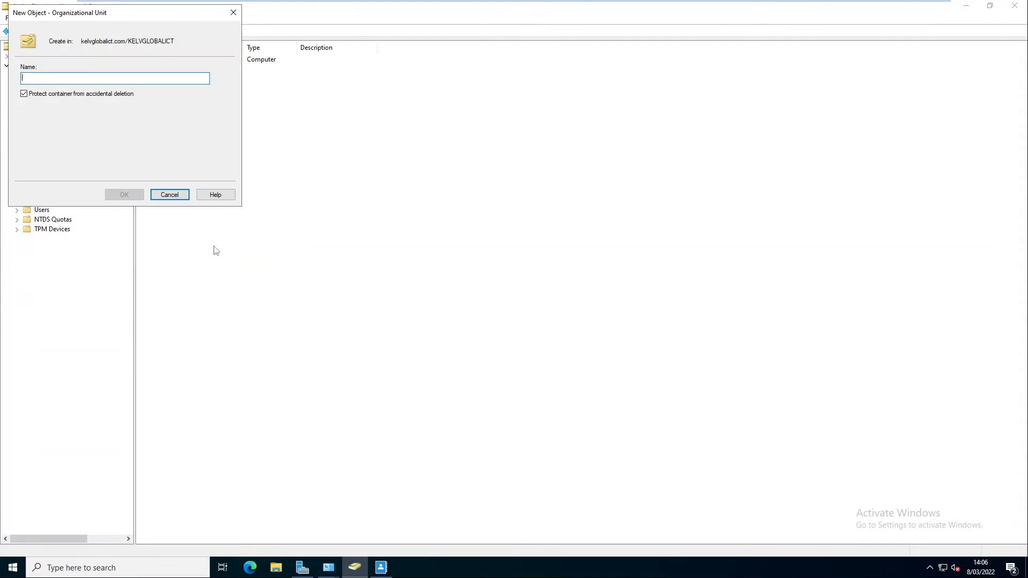
{"action": "type", "text": "Computers"}
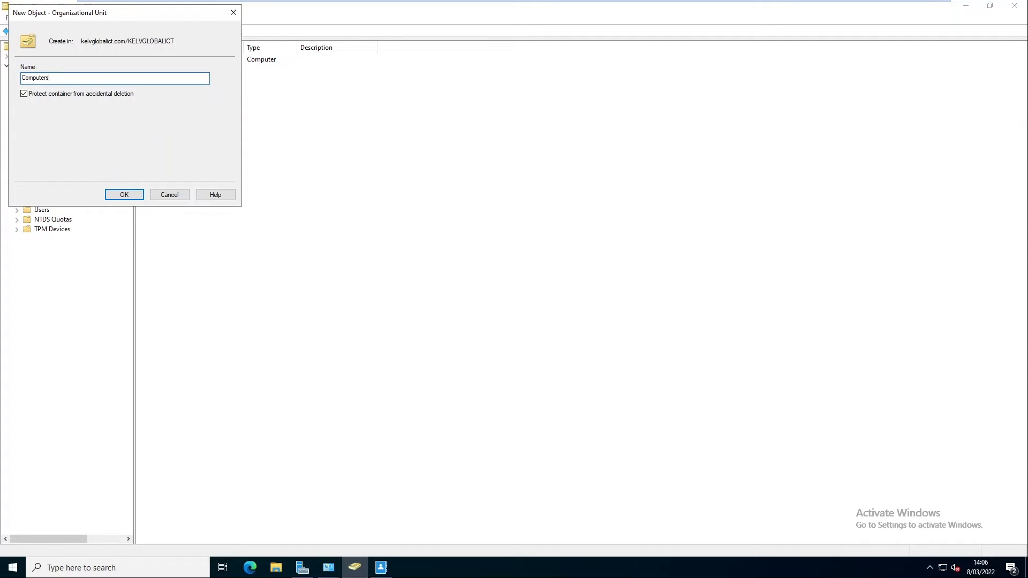
{"action": "left_click", "coordinate": [125, 194]}
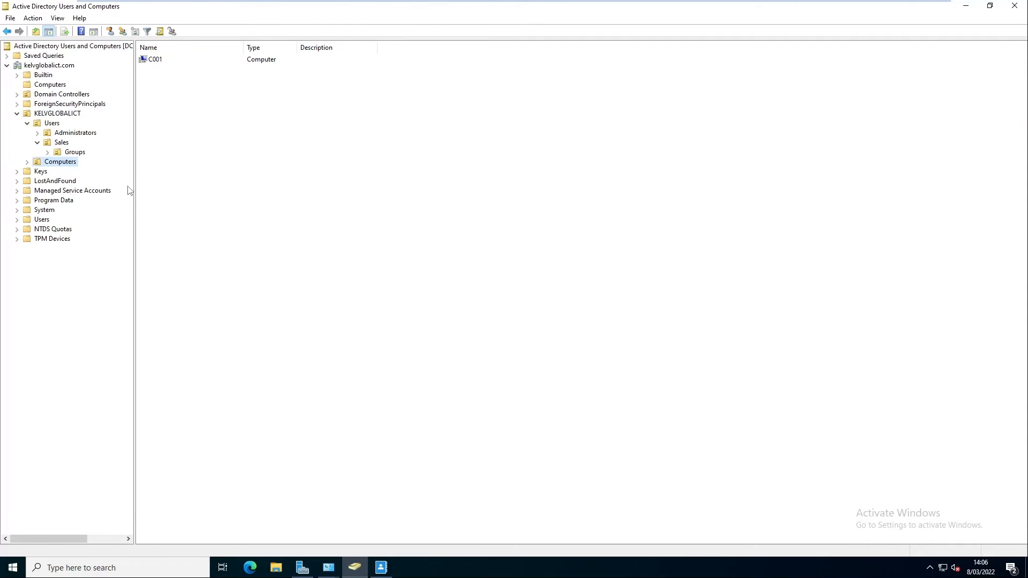
Create an organizational unit named Notebooks inside the Computers organizational unit under KELVGLOBALICT
{"action": "left_click", "coordinate": [59, 162]}
{"action": "right_click", "coordinate": [56, 166]}
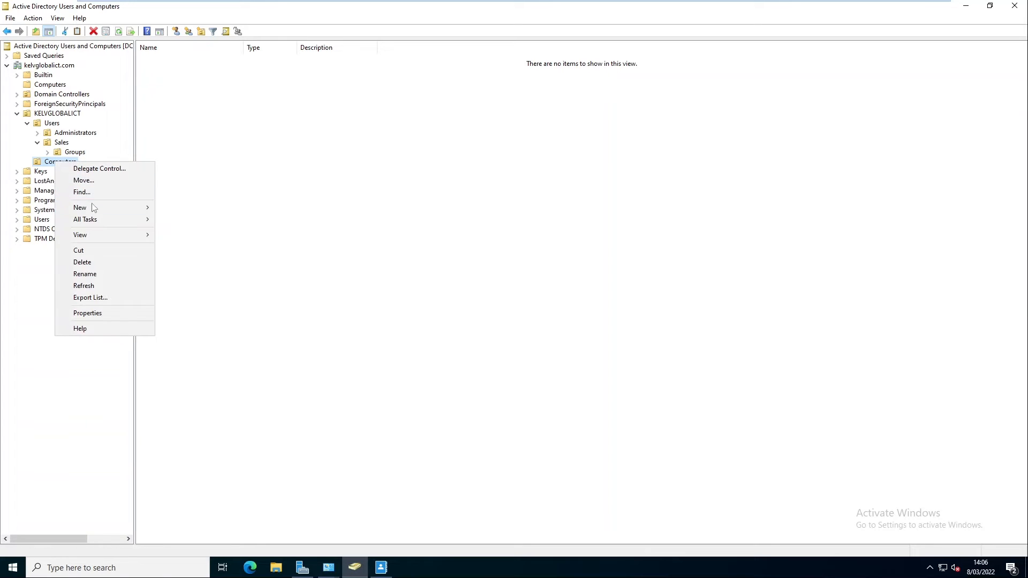
{"action": "mouse_move", "coordinate": [86, 208]}
{"action": "left_click", "coordinate": [230, 290]}
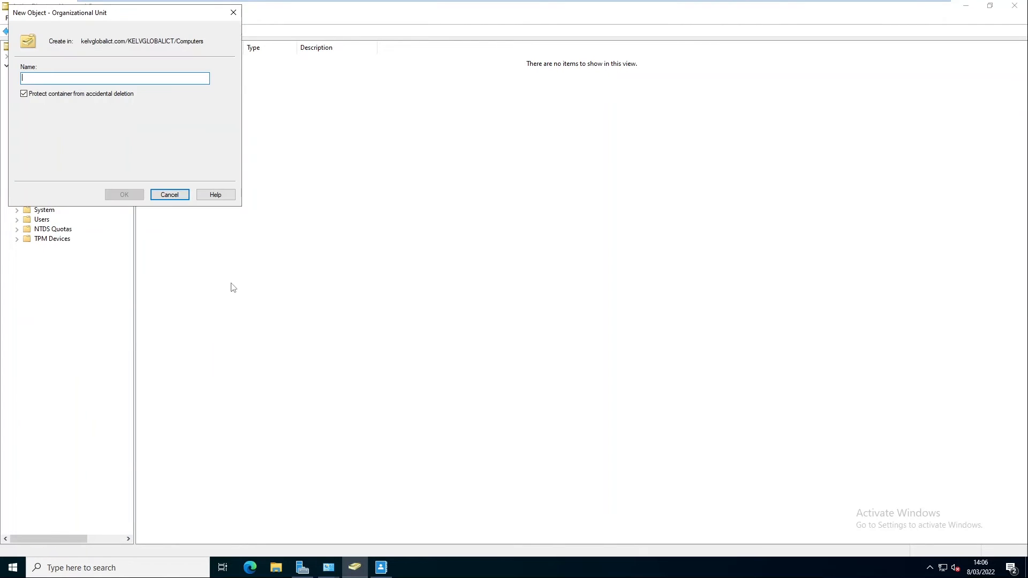
{"action": "type", "text": "Notebooks"}
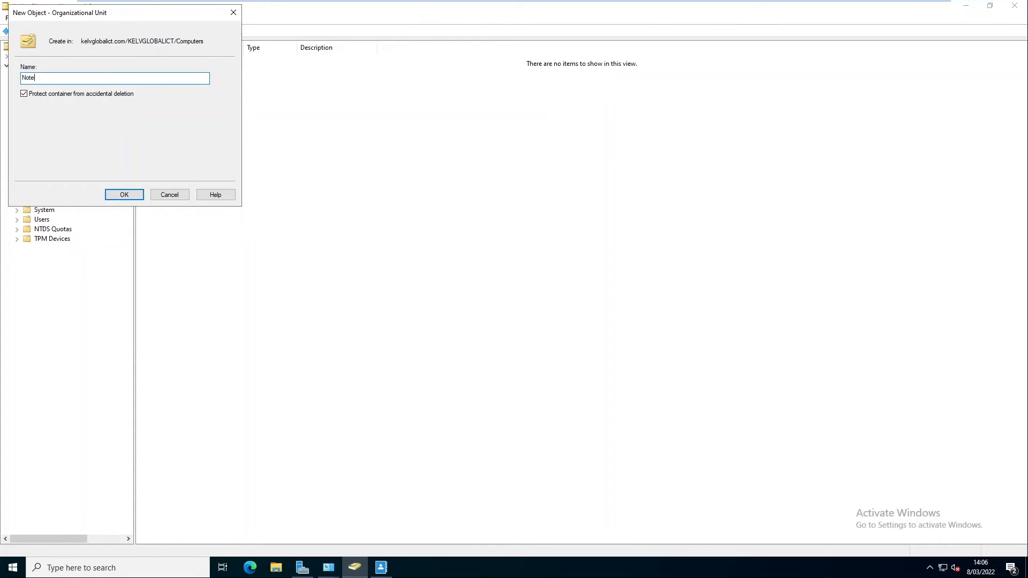
{"action": "left_click", "coordinate": [125, 196]}
Switch to Active Directory Administrative Center, cancel the open Restore To dialog and refresh the Deleted Objects container
{"action": "left_click", "coordinate": [380, 566]}
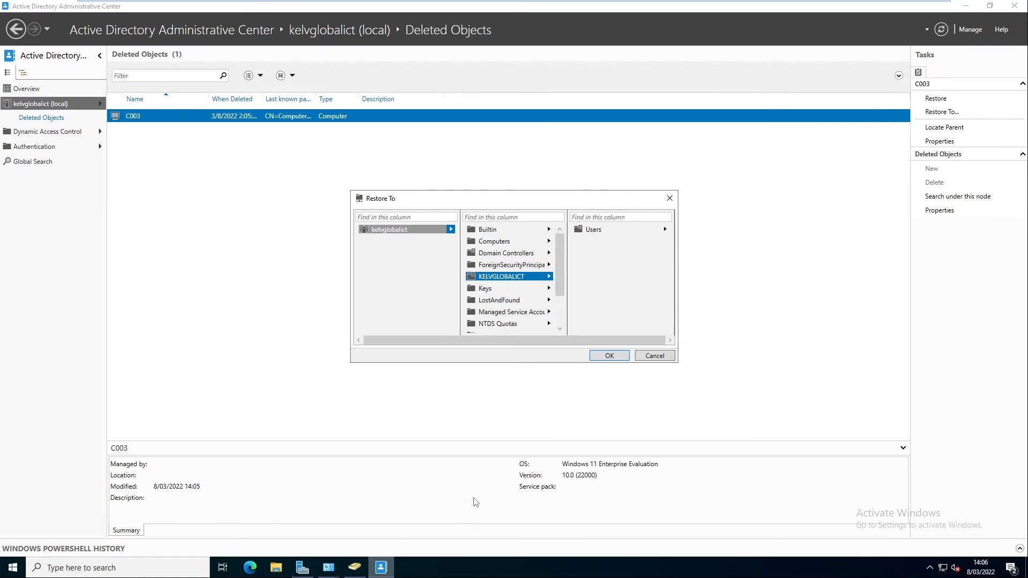
{"action": "left_click", "coordinate": [653, 355]}
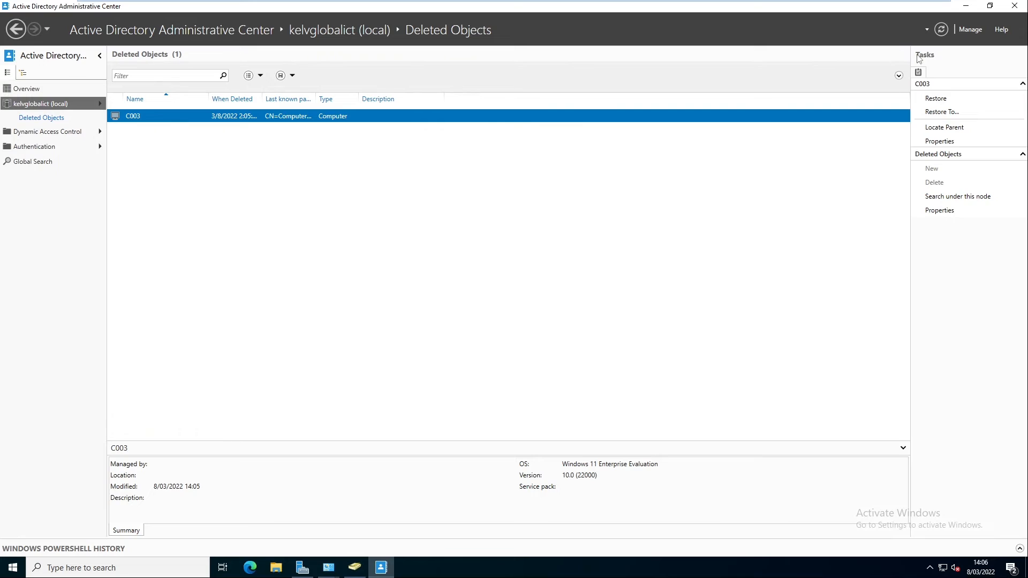
{"action": "left_click", "coordinate": [941, 30]}
Restore the deleted computer C003 to a different location, the Notebooks organizational unit under KELVGLOBALICT > Computers
{"action": "right_click", "coordinate": [161, 115]}
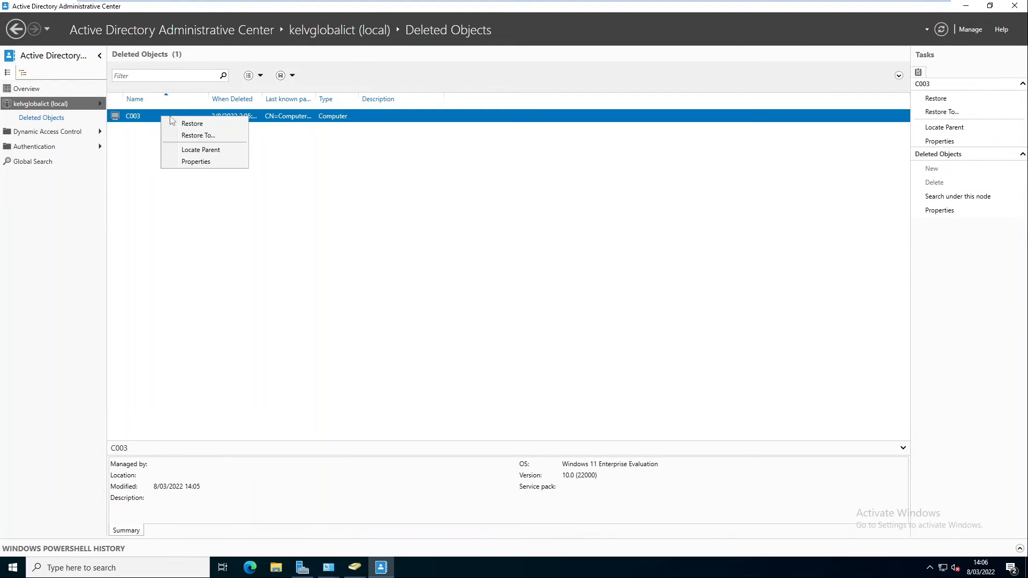
{"action": "left_click", "coordinate": [196, 135]}
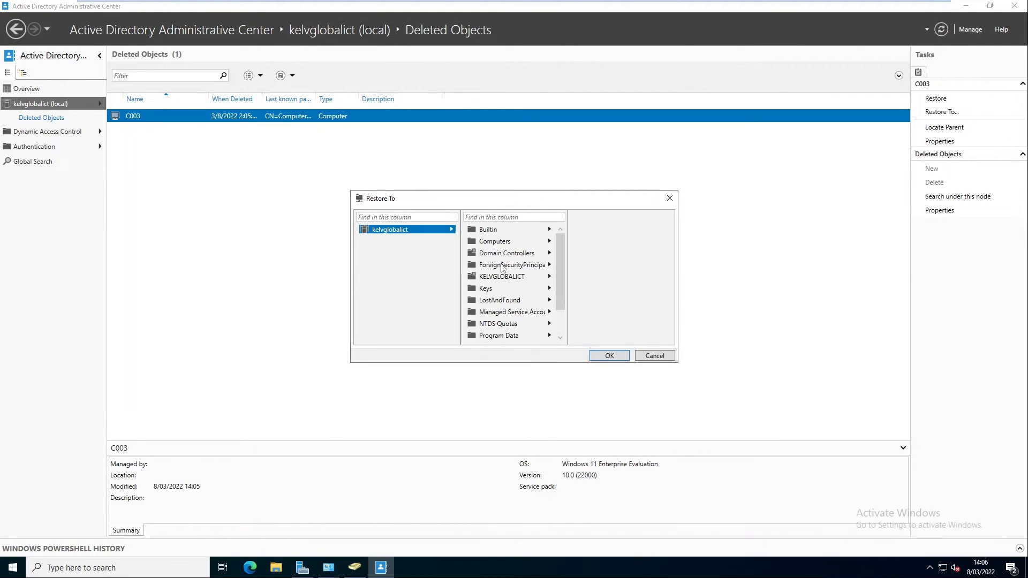
{"action": "left_click", "coordinate": [513, 277]}
{"action": "left_click", "coordinate": [597, 231]}
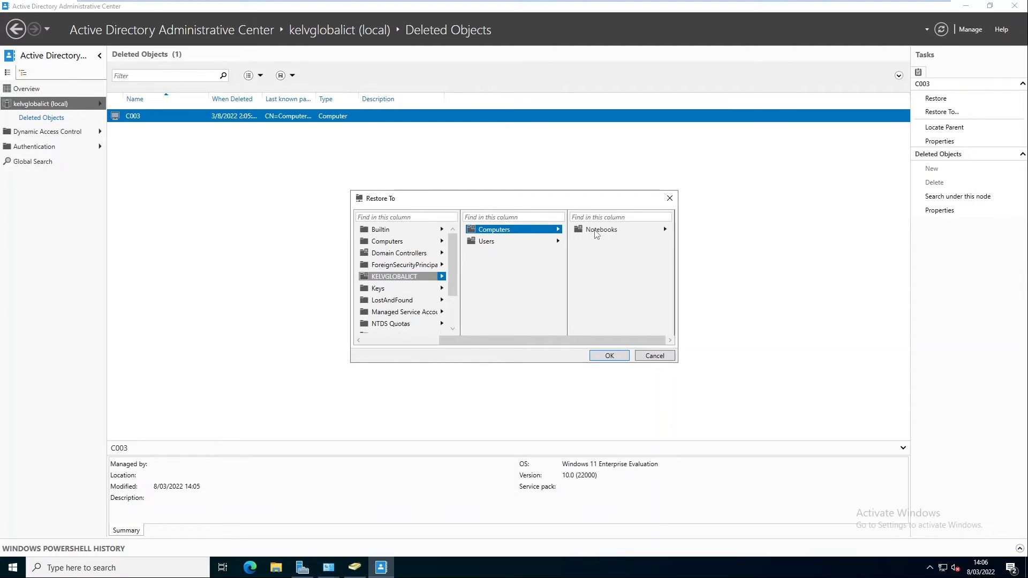
{"action": "left_click", "coordinate": [597, 231]}
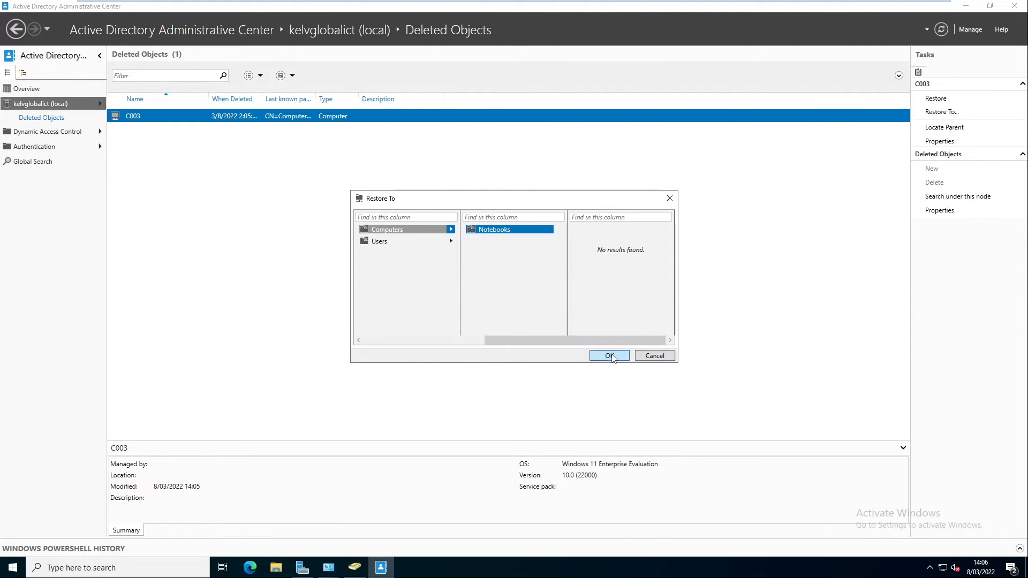
{"action": "left_click", "coordinate": [609, 356]}
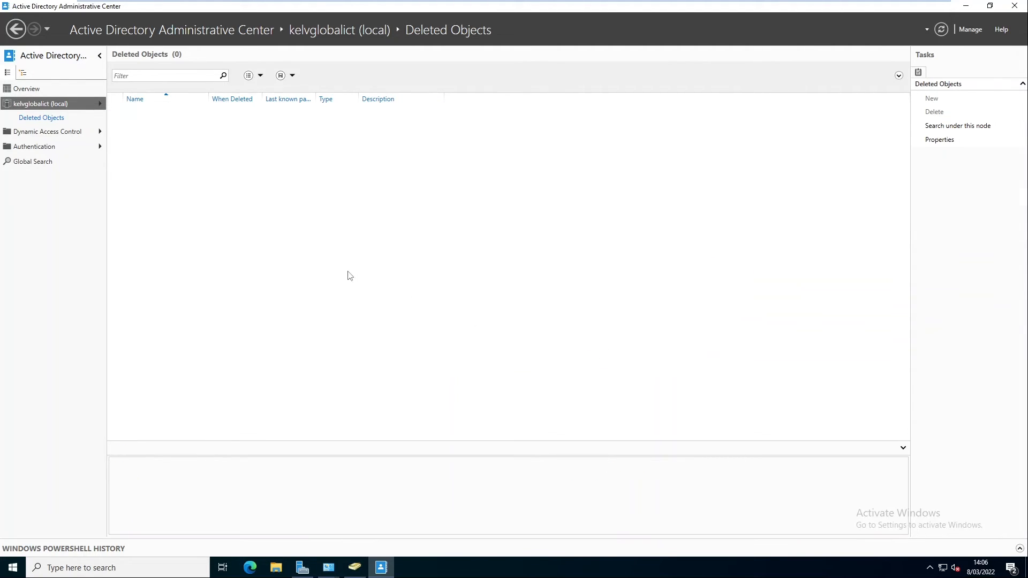
Switch to Active Directory Users and Computers and refresh the Notebooks organizational unit to check for the restored computer
{"action": "left_click", "coordinate": [354, 568]}
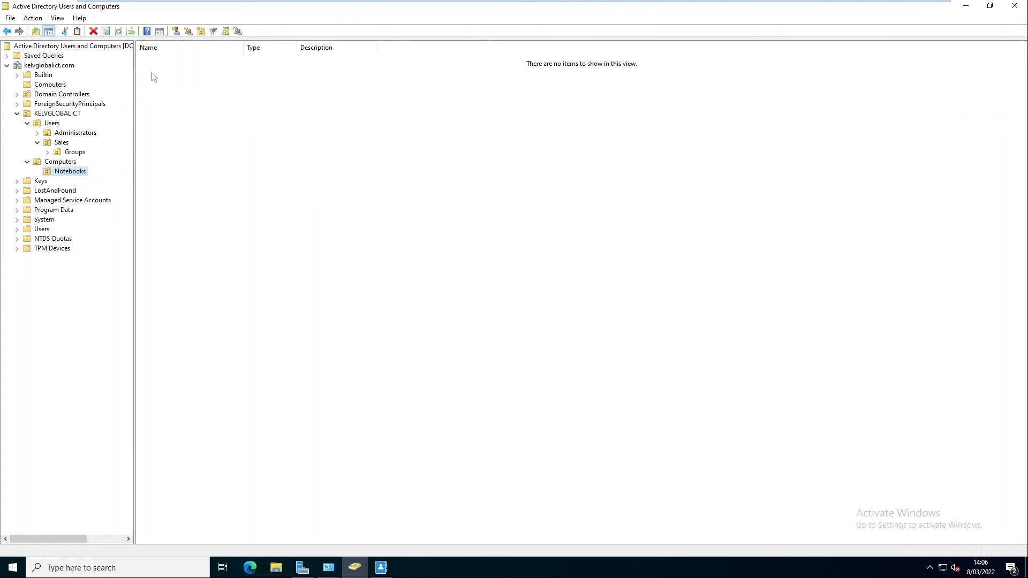
{"action": "left_click", "coordinate": [119, 33]}
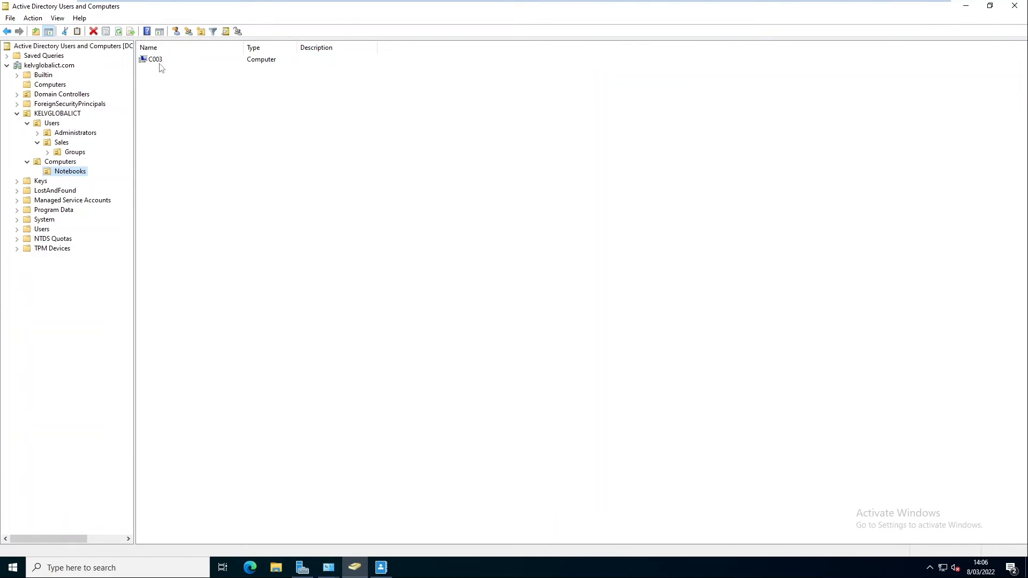